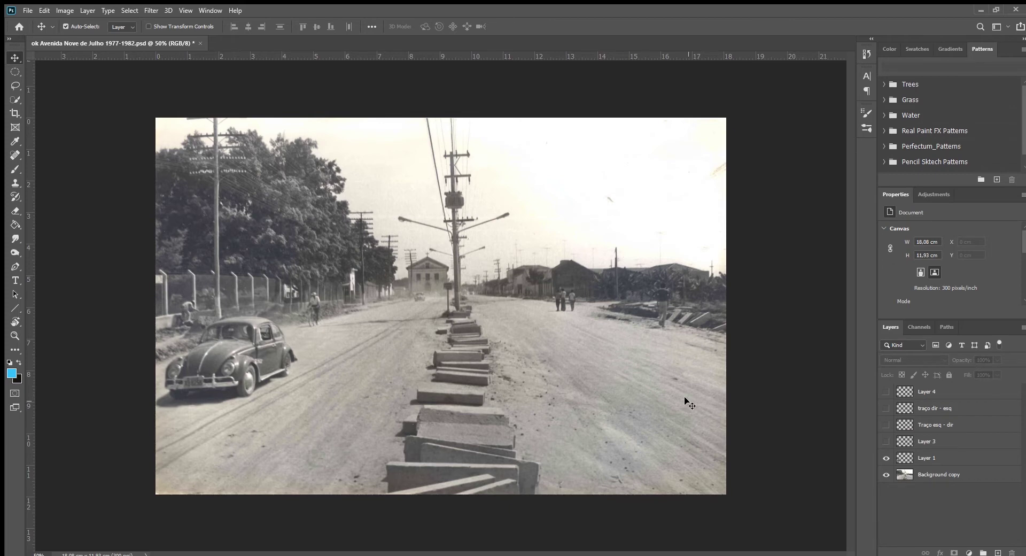
# Step: Make the "Traço esq - dir" and "traço dir - esq" layers visible over the old avenue photo
pyautogui.click(887, 424)
pyautogui.click(886, 408)
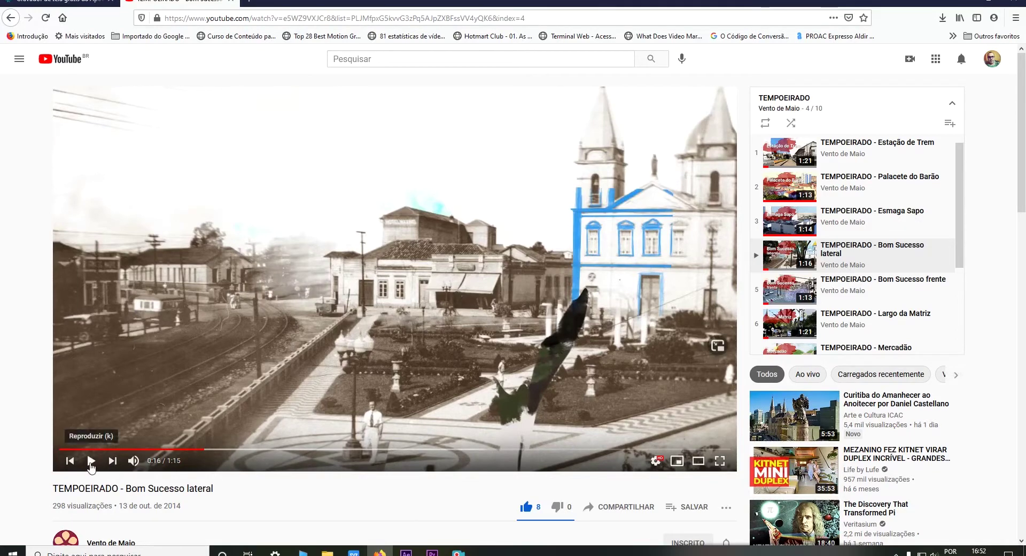
# Step: Switch to YouTube and play an excerpt of "TEMPOEIRADO - Bom Sucesso lateral" from 0:13, pausing it at 0:26
pyautogui.click(179, 449)
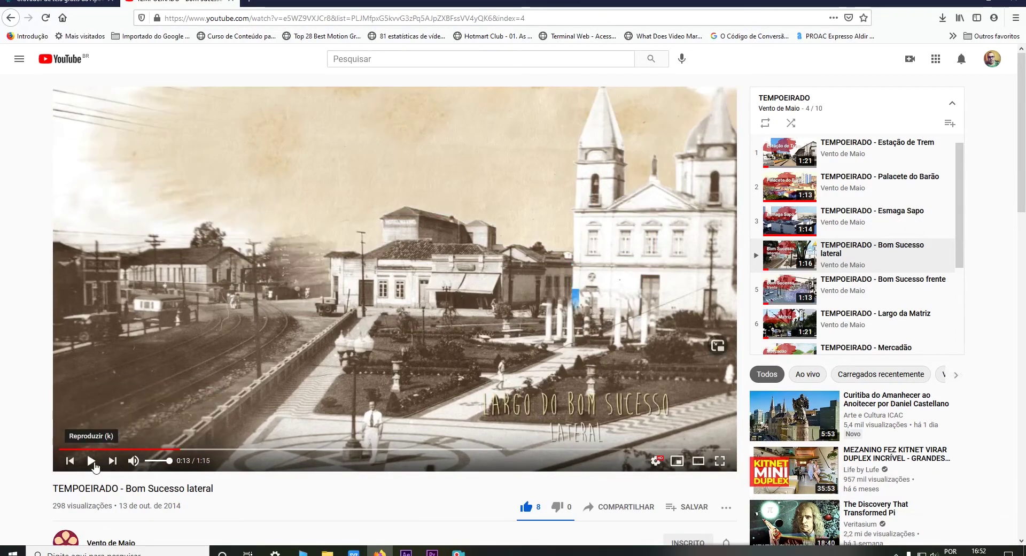
pyautogui.click(93, 464)
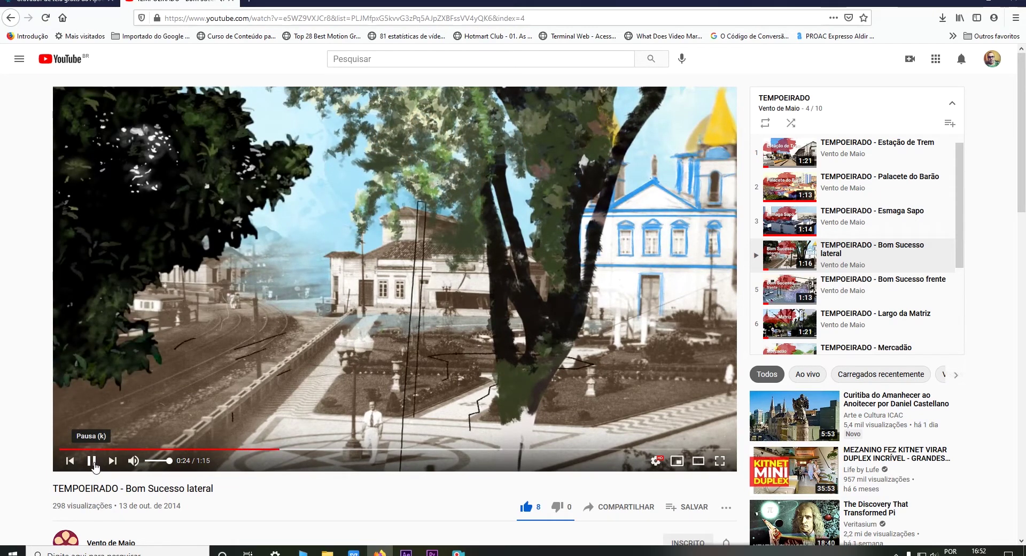
pyautogui.click(94, 464)
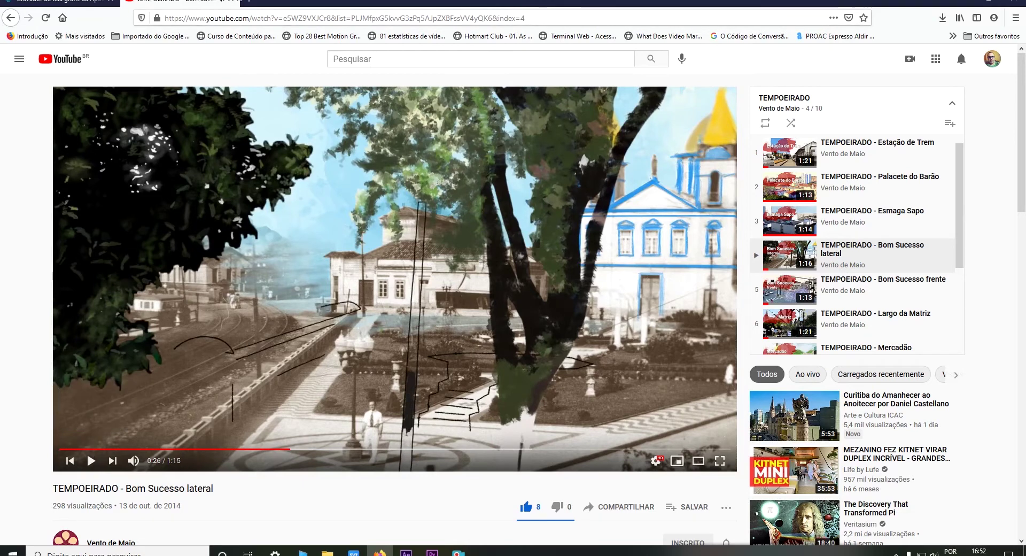
# Step: Find "9 de julho jacarei" on Google Maps in a new browser tab and show the area in satellite view
pyautogui.click(249, 3)
pyautogui.write('9 de jul')
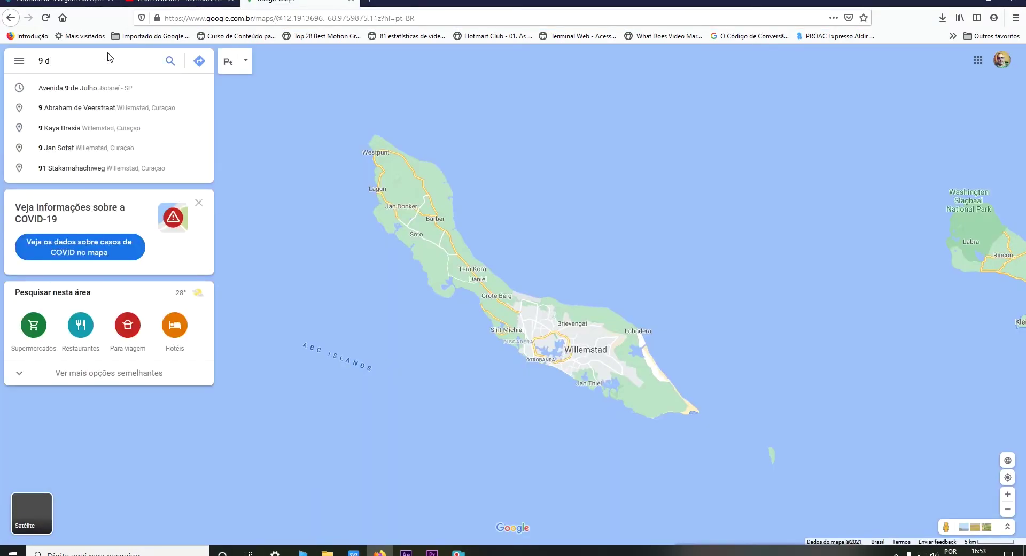
pyautogui.write('ho jacarei')
pyautogui.press('Return')
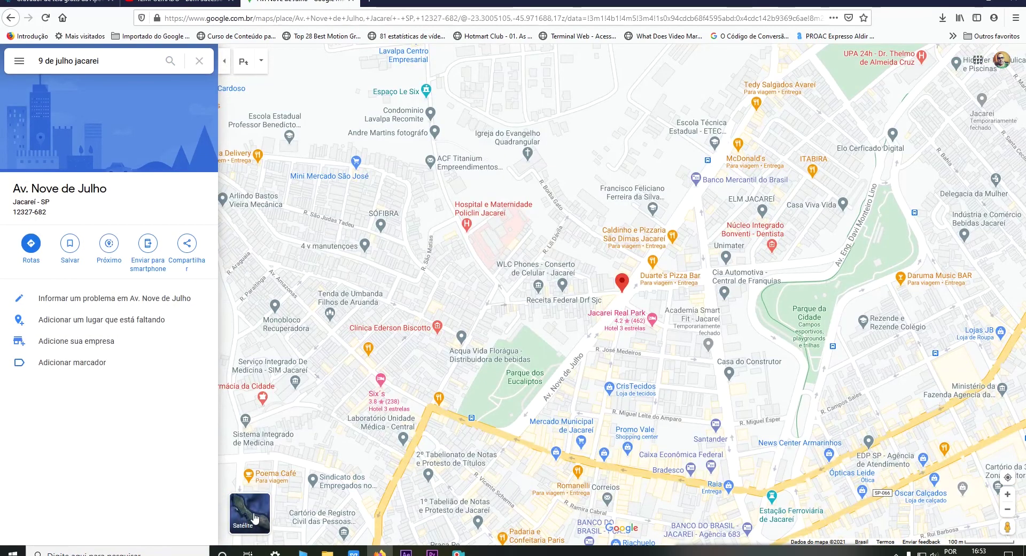
pyautogui.click(254, 517)
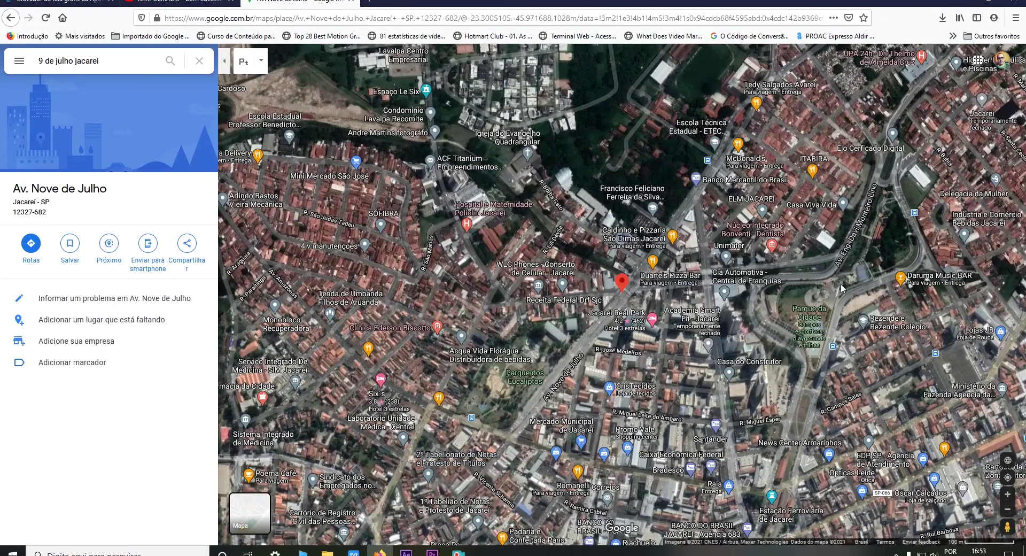
# Step: Enter Street View near the avenue and move onto Av. Nove de Julho to look along the road
pyautogui.moveTo(1006, 525); pyautogui.dragTo(695, 186)
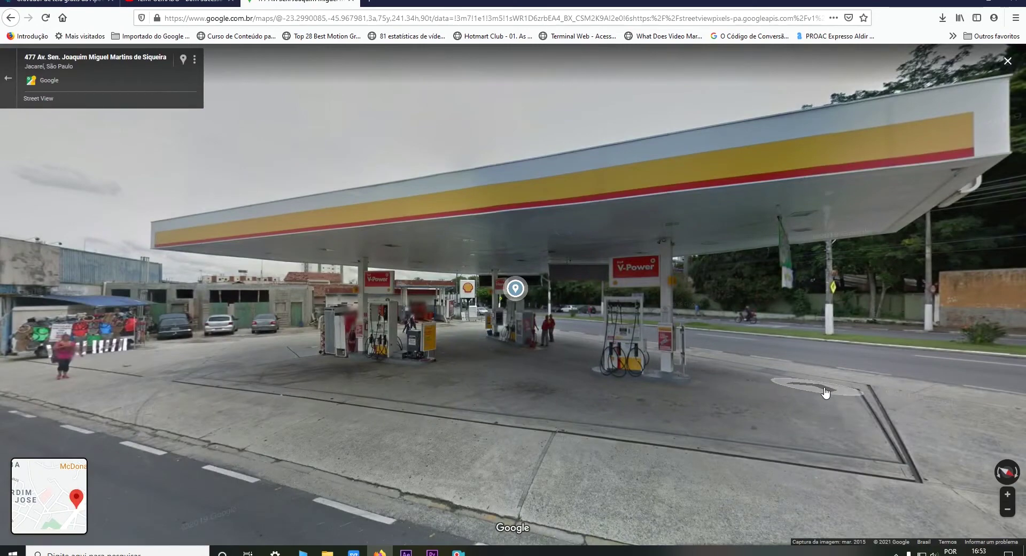
pyautogui.click(825, 392)
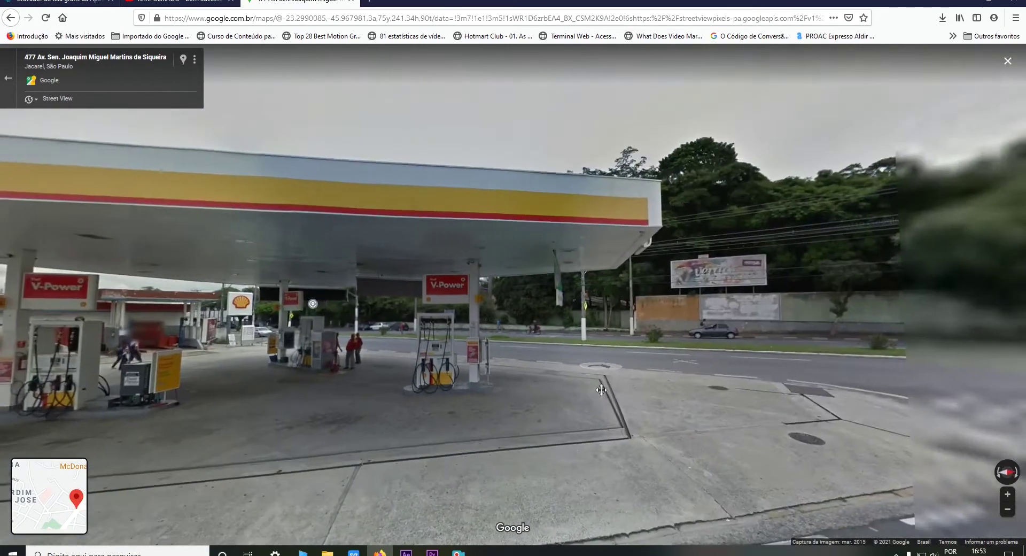
pyautogui.click(797, 407)
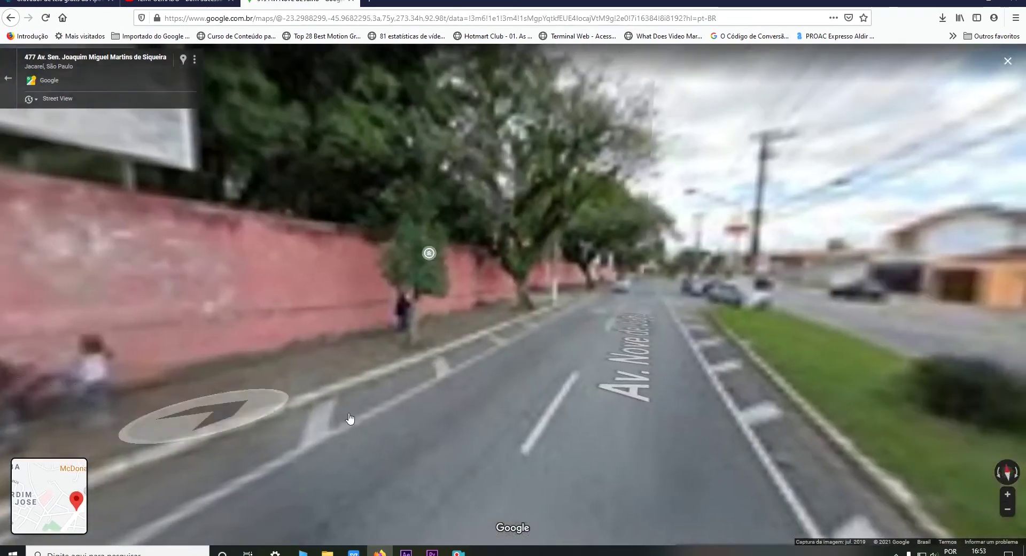
pyautogui.click(718, 362)
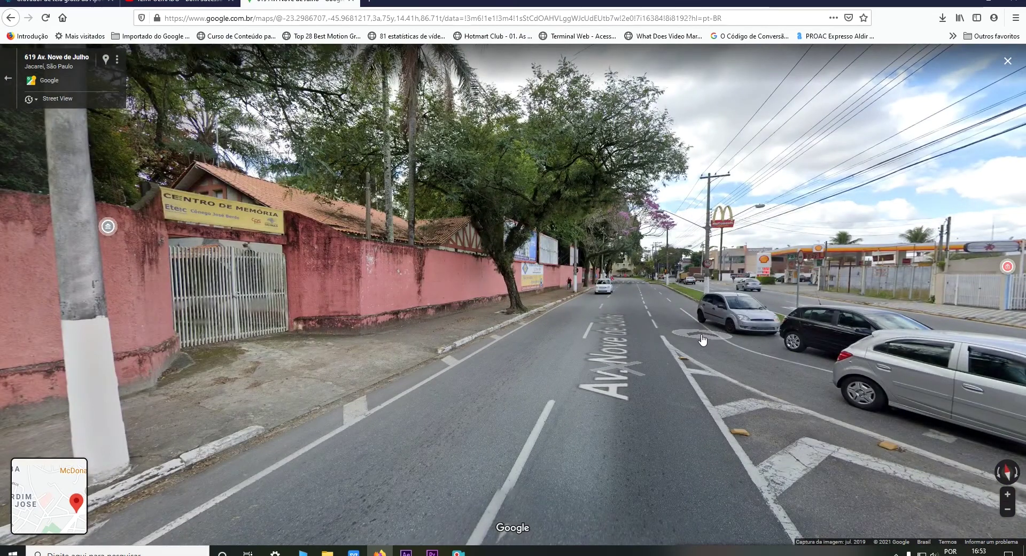
pyautogui.moveTo(703, 339); pyautogui.dragTo(716, 313)
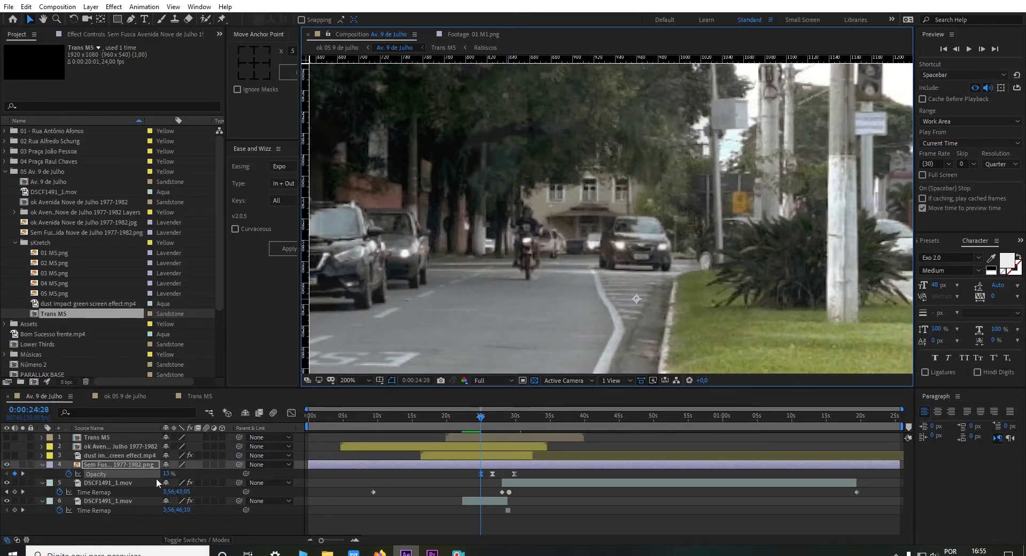
# Step: In After Effects, raise the 1977-1982 photo layer's opacity to 100% to compare views, finishing at 0%
pyautogui.moveTo(166, 474); pyautogui.dragTo(218, 476)
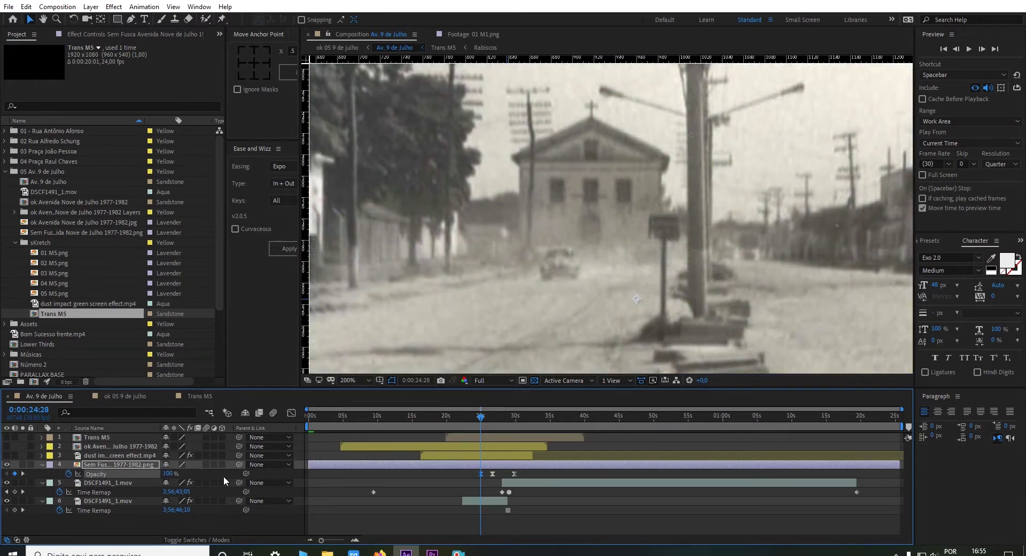
pyautogui.moveTo(164, 473); pyautogui.dragTo(97, 474)
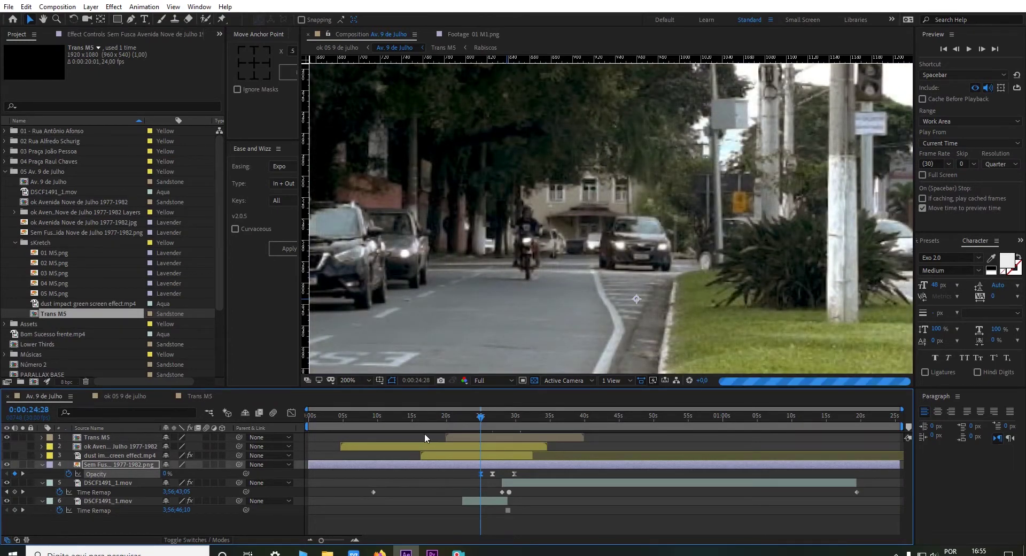
# Step: Preview the Av. 9 de Julho composition from 0:00:24:28 with the whole frame in view and Trans M5 shown
pyautogui.scroll(-2, 536, 294)
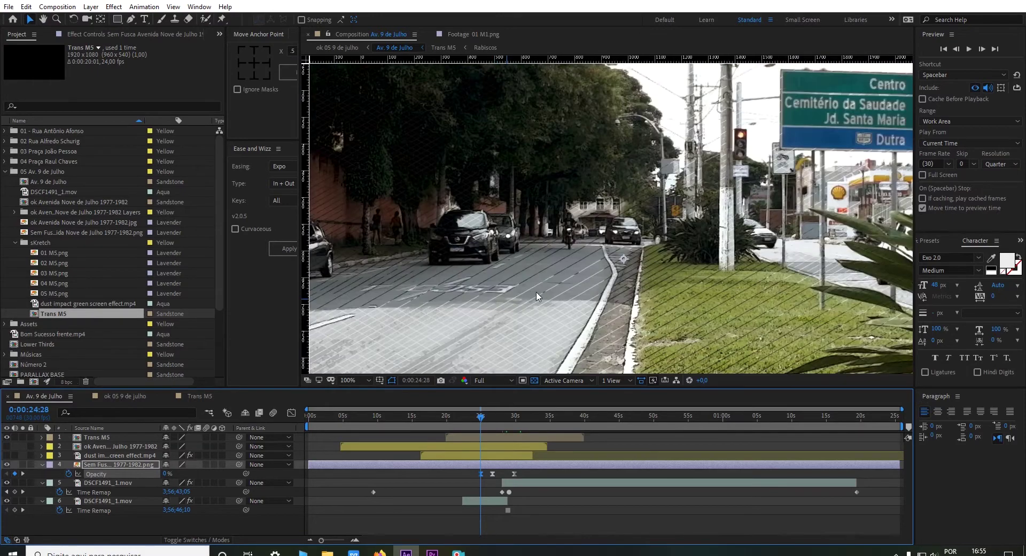
pyautogui.scroll(-1, 536, 296)
pyautogui.press('space')
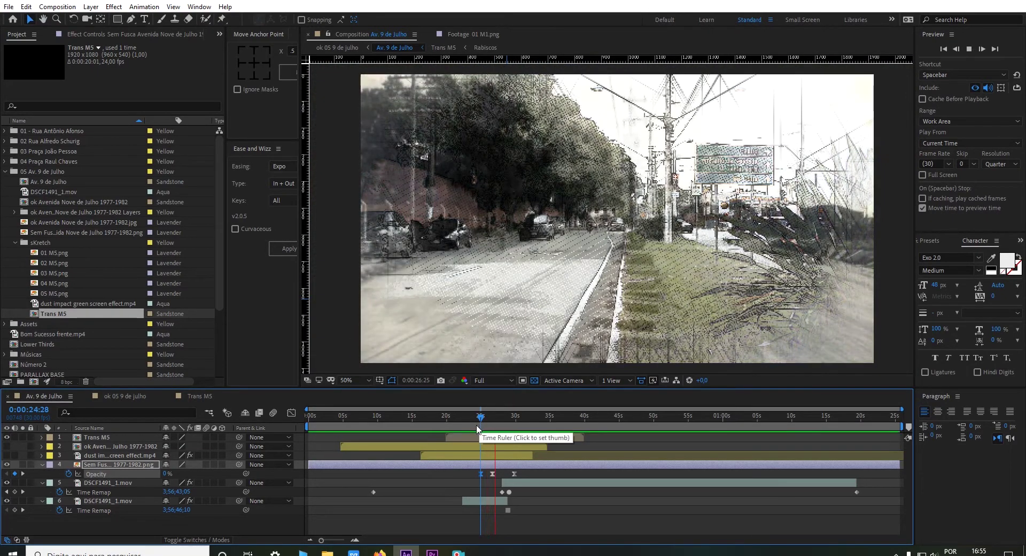
# Step: Open the Trans M5 composition and preview its sketch transition from 0:00:01:15
pyautogui.click(197, 396)
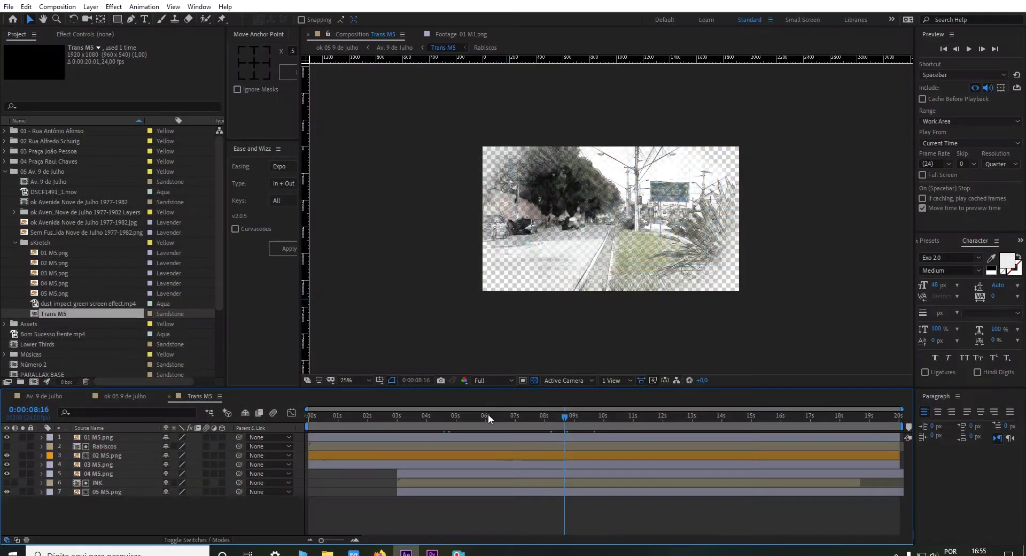
pyautogui.moveTo(489, 416); pyautogui.dragTo(357, 439)
pyautogui.press('space')
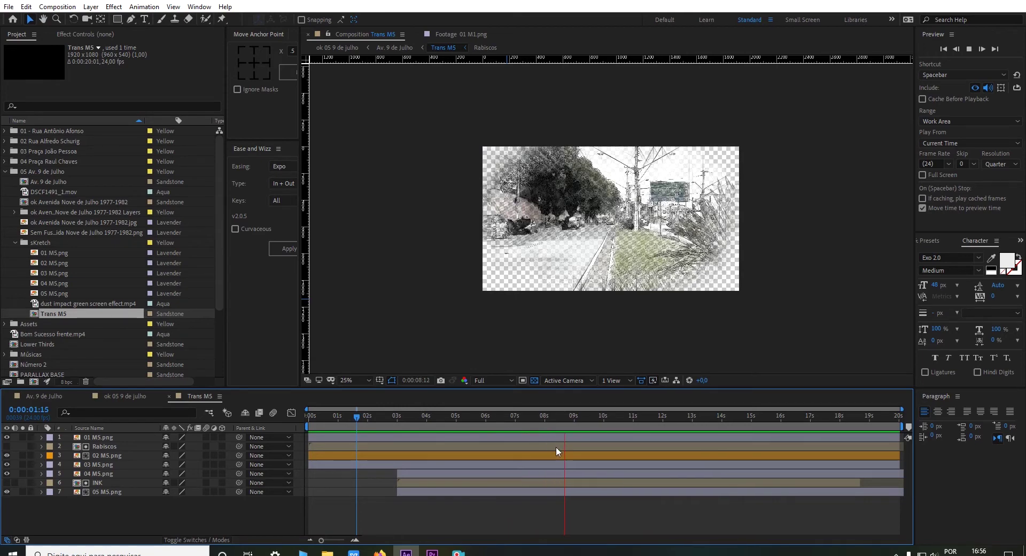
pyautogui.press('space')
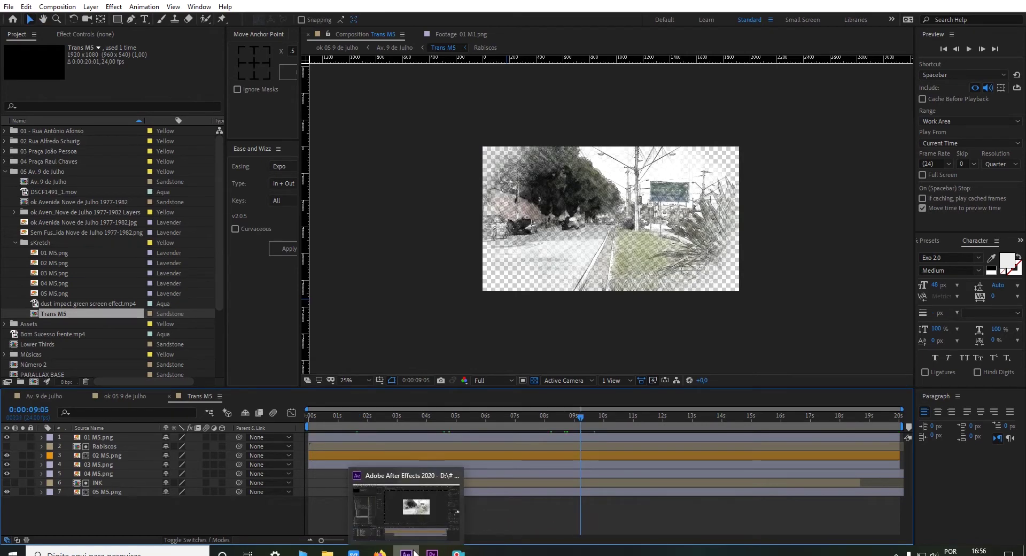
# Step: View the images in the "M 5 - Av. Nove de Julho" folder, from 01 M5.png to the Av. 9 de Julho frame
pyautogui.hotkey('alt', 'Tab')
pyautogui.doubleClick(535, 281)
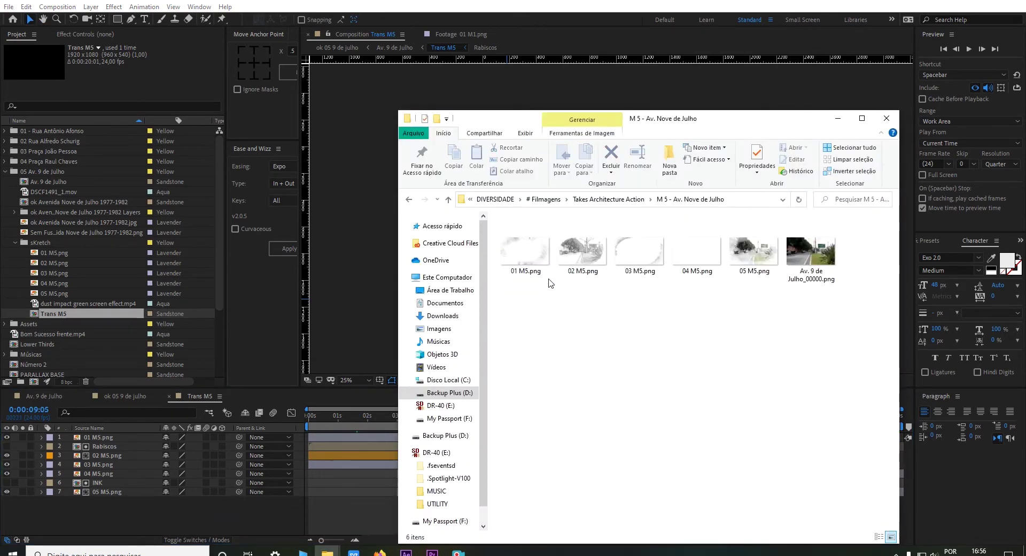
pyautogui.click(862, 119)
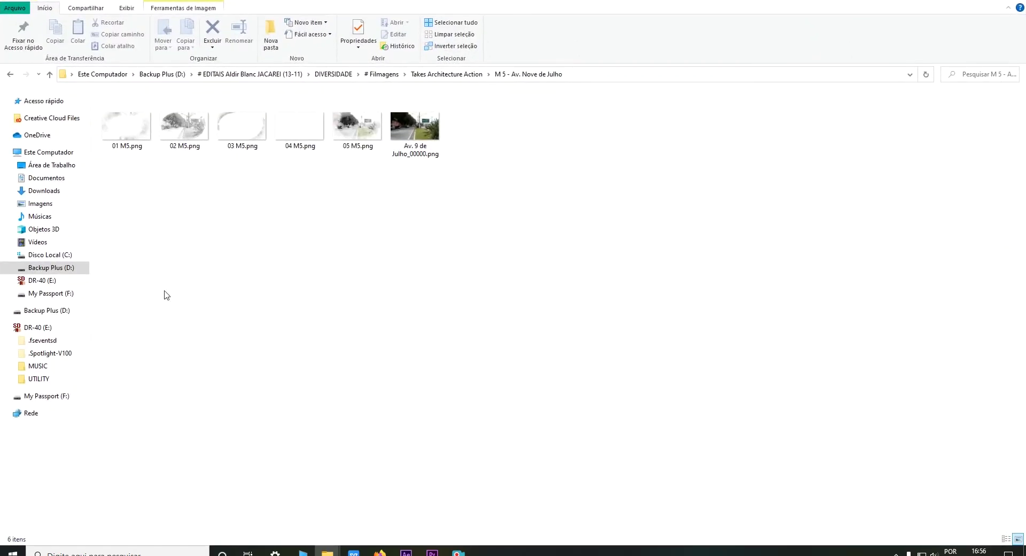
pyautogui.click(138, 138)
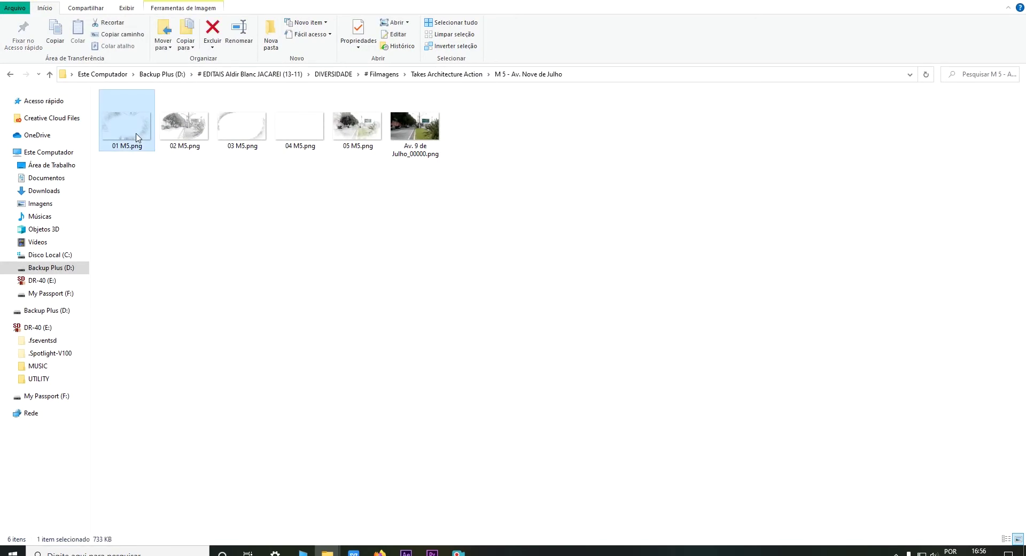
pyautogui.doubleClick(138, 138)
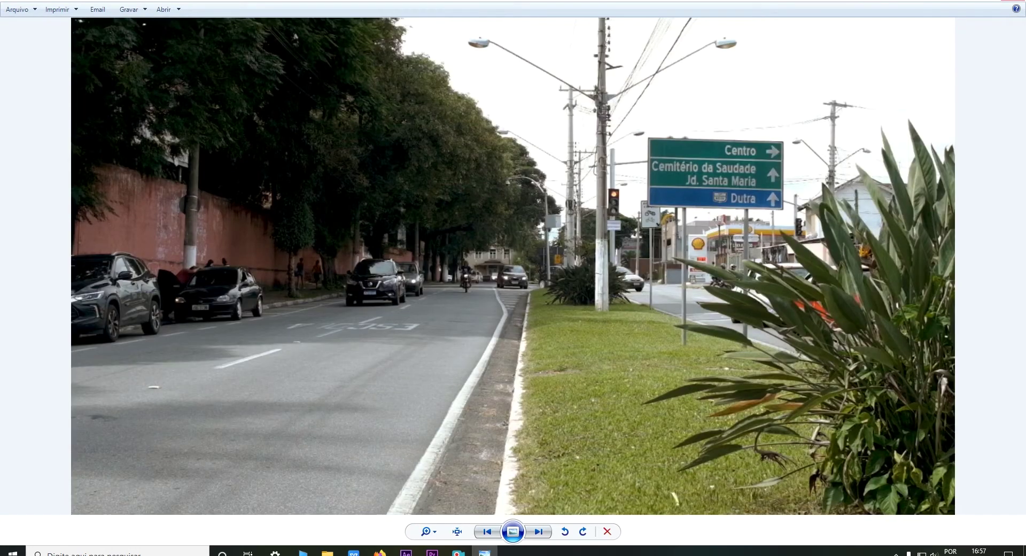
pyautogui.hotkey('alt', 'F4')
# Step: Return to After Effects and preview the "ok 05 9 de julho" composition
pyautogui.hotkey('alt', 'Tab')
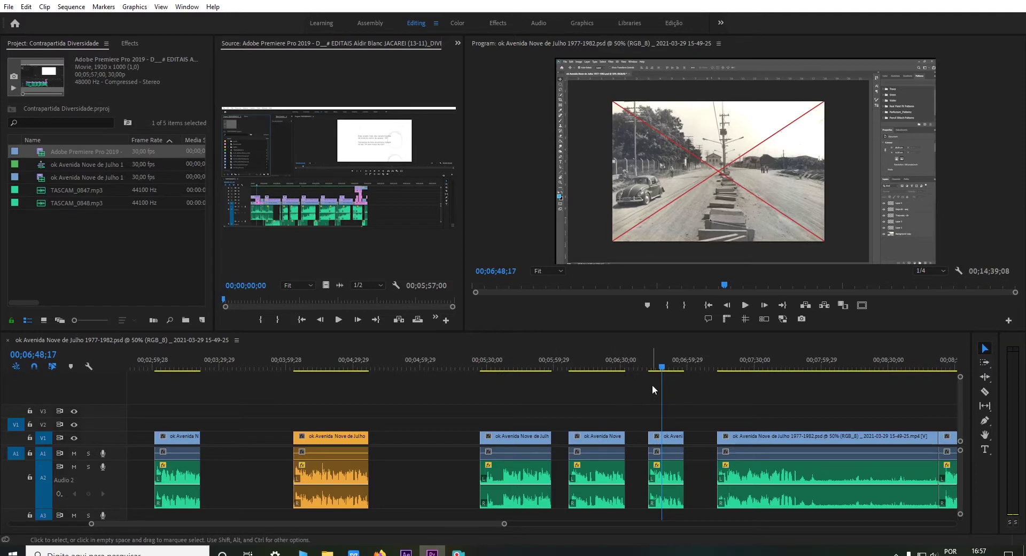
pyautogui.click(407, 552)
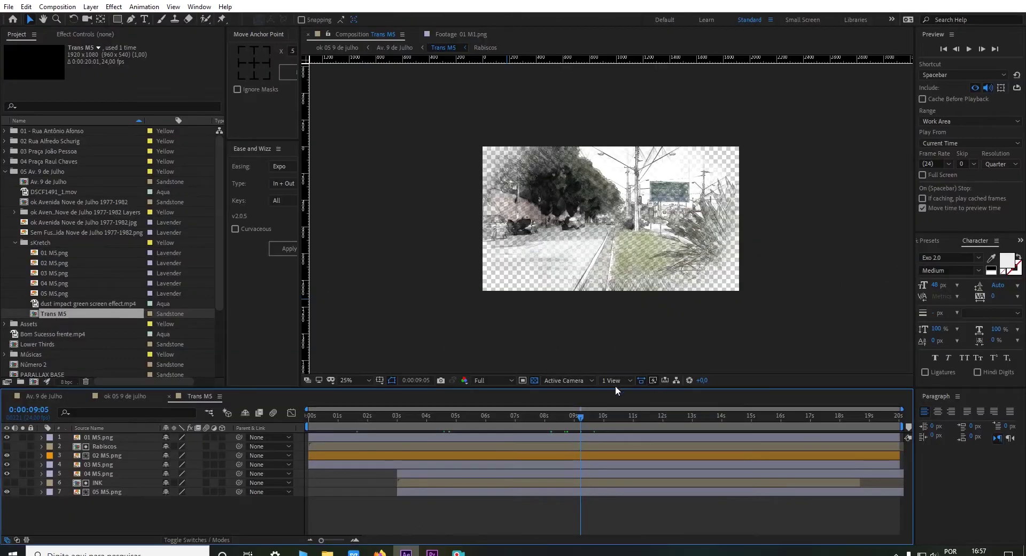
pyautogui.click(127, 396)
pyautogui.moveTo(440, 414); pyautogui.dragTo(445, 421)
pyautogui.press('space')
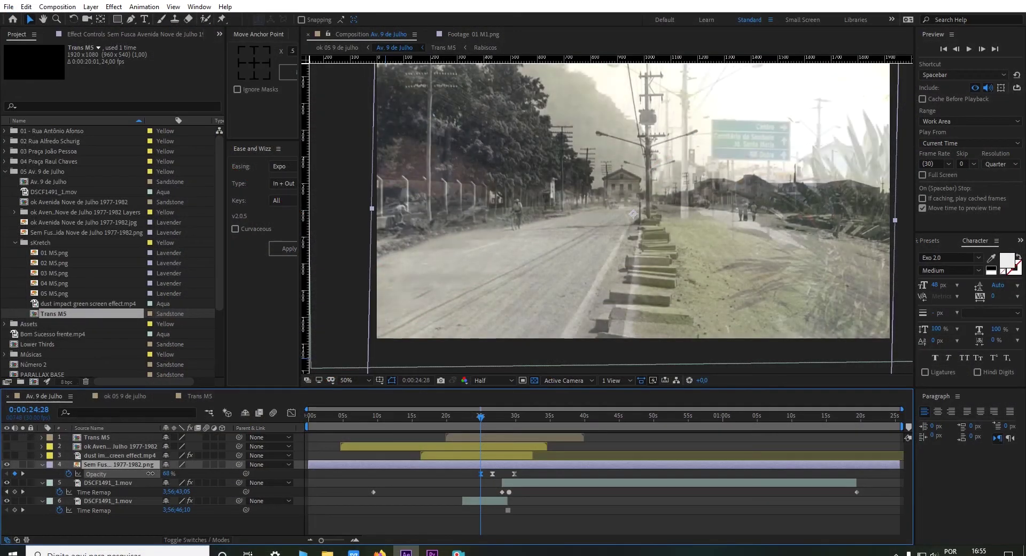
# Step: Lower the old photo layer's opacity to 13% in Av. 9 de Julho and set the preview resolution to Full
pyautogui.moveTo(150, 473); pyautogui.dragTo(114, 468)
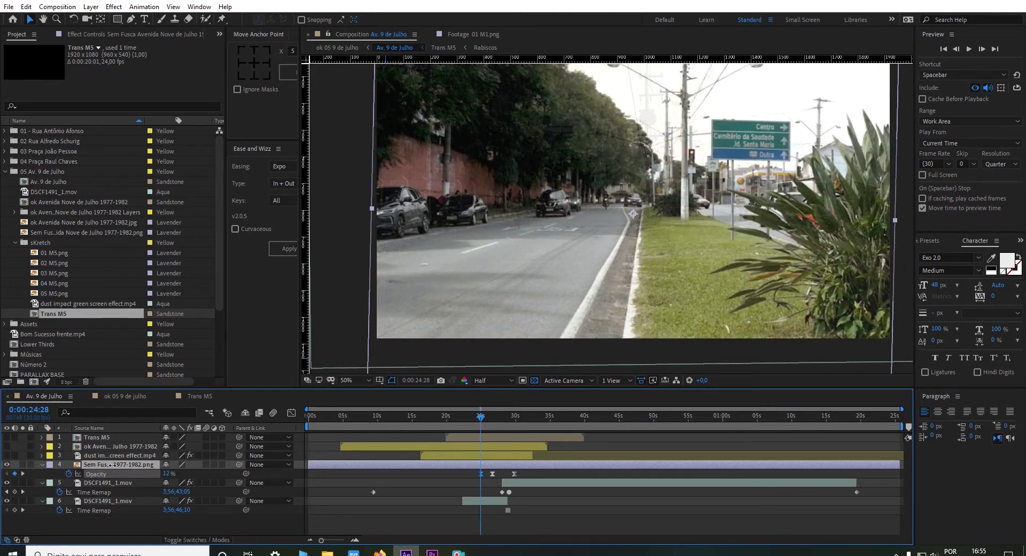
pyautogui.scroll(2, 637, 216)
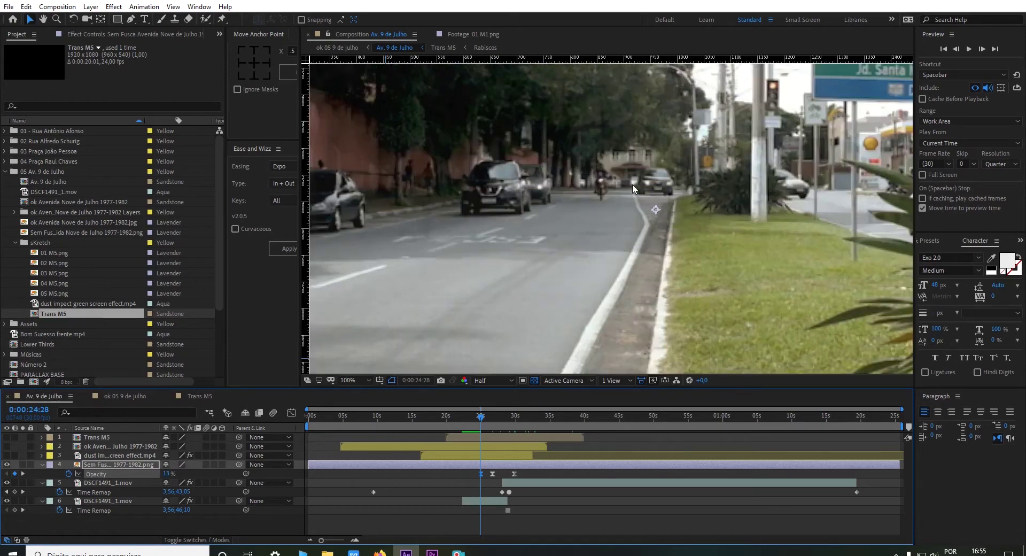
pyautogui.click(511, 381)
pyautogui.click(494, 406)
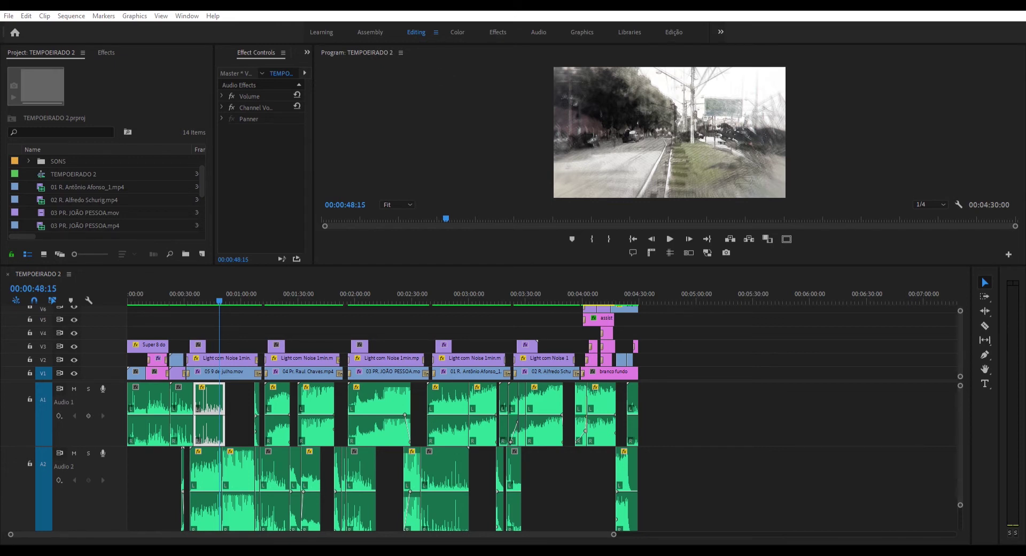
pyautogui.hotkey('shift', '3')
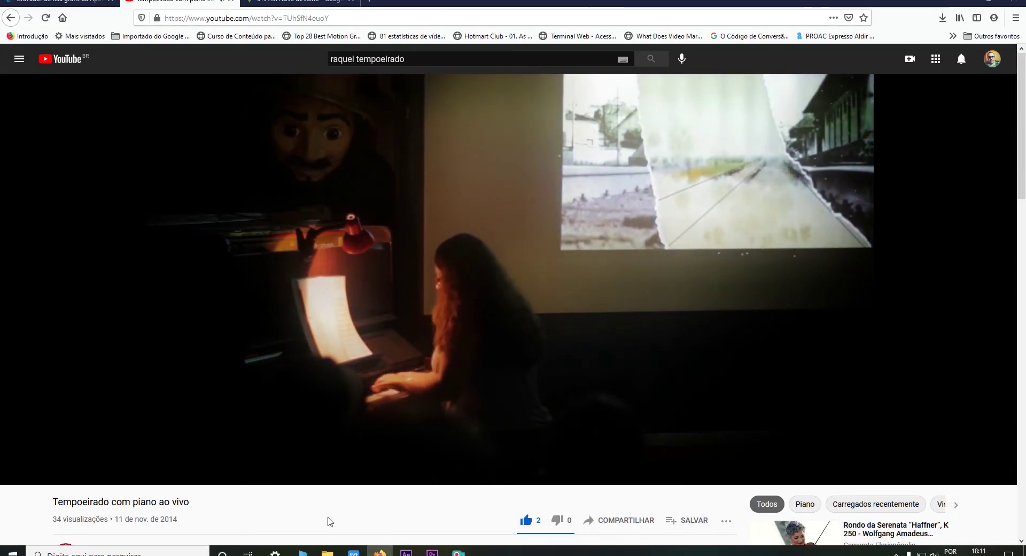
# Step: View the "Tempoeirado com piano ao vivo" performance video on YouTube
pyautogui.moveTo(215, 446)
pyautogui.click(129, 463)
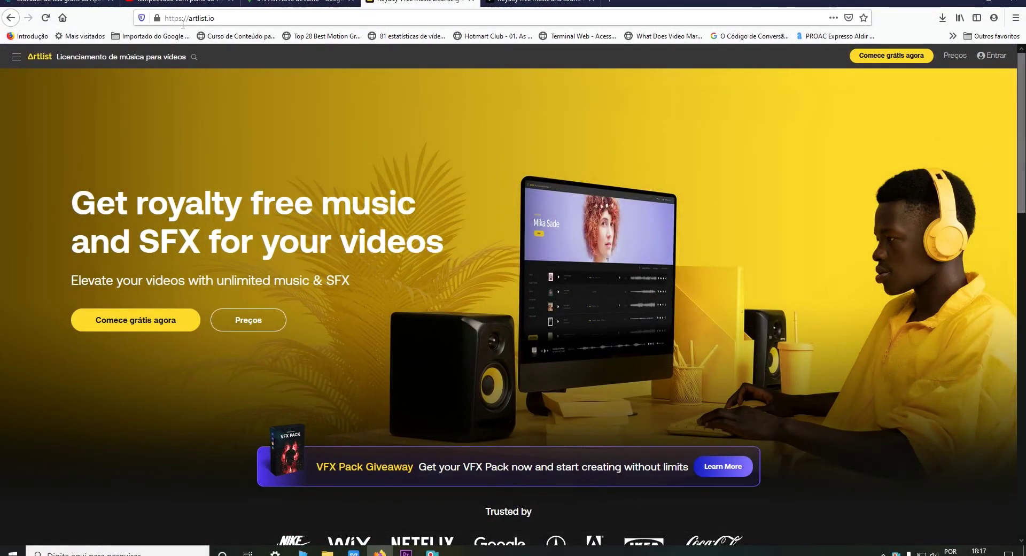
# Step: Browse the Artlist home page down to its music list and switch to the other royalty-free music site
pyautogui.scroll(-10, 386, 318)
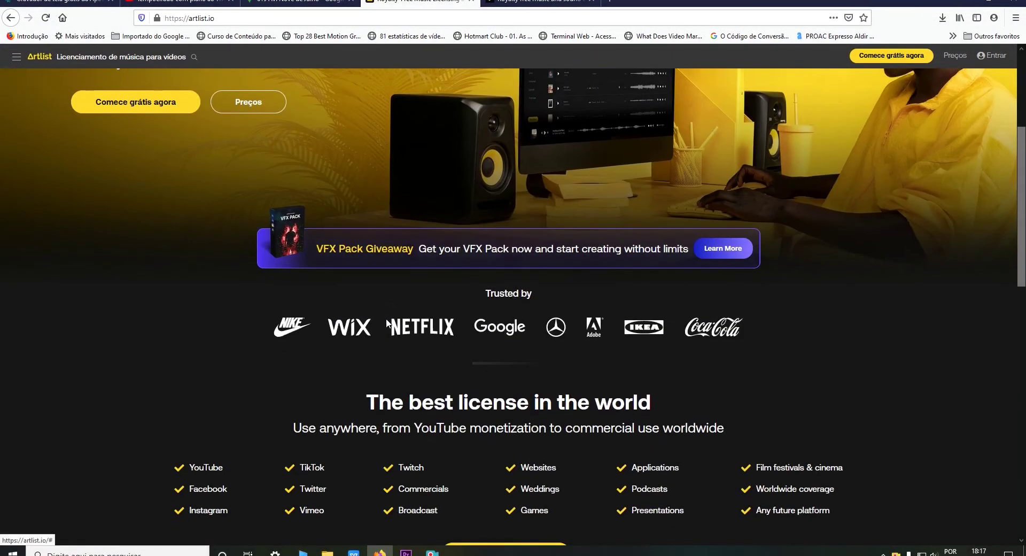
pyautogui.scroll(-2, 386, 319)
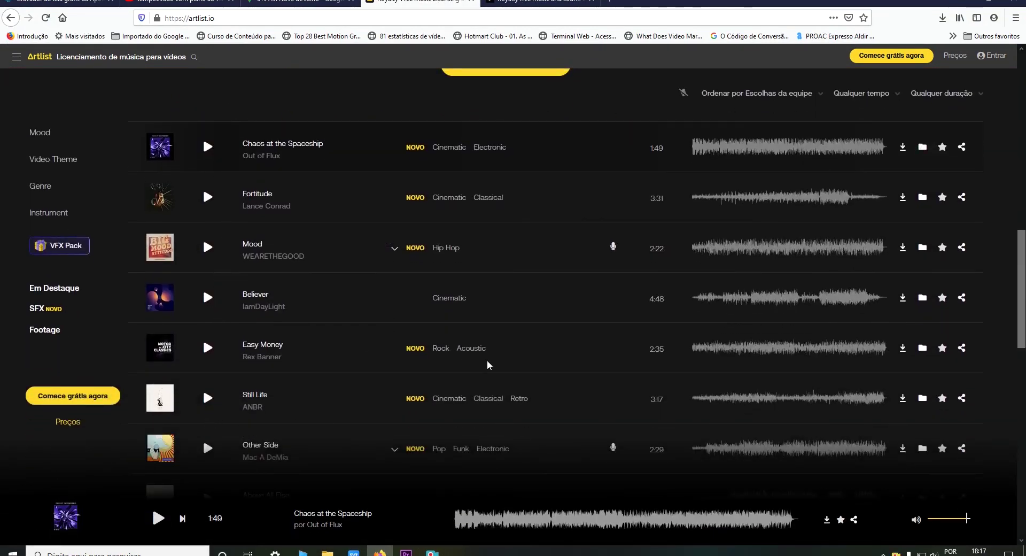
pyautogui.click(529, 3)
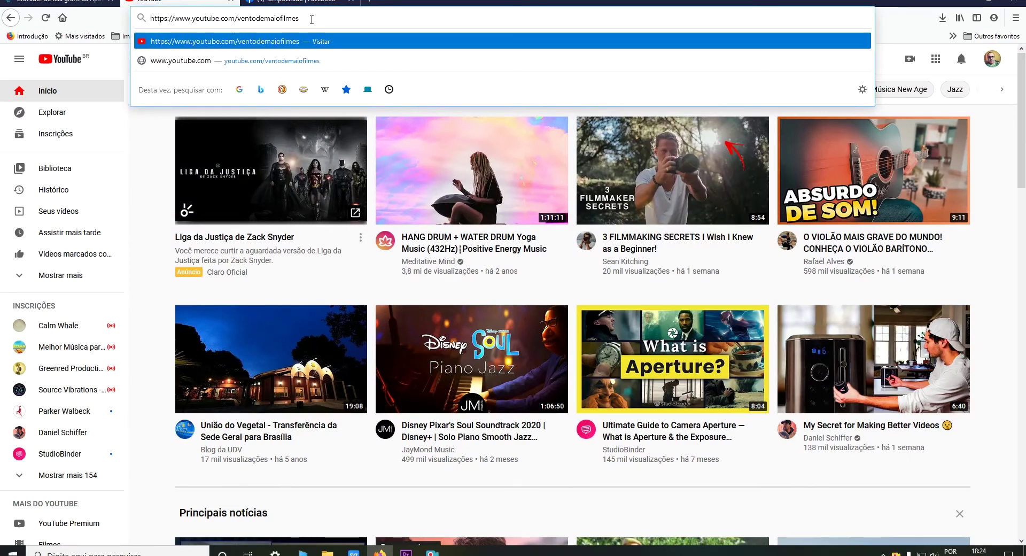
# Step: Open the Vento de Maio channel on YouTube at youtube.com/ventodemaiofilmes
pyautogui.press('Return')
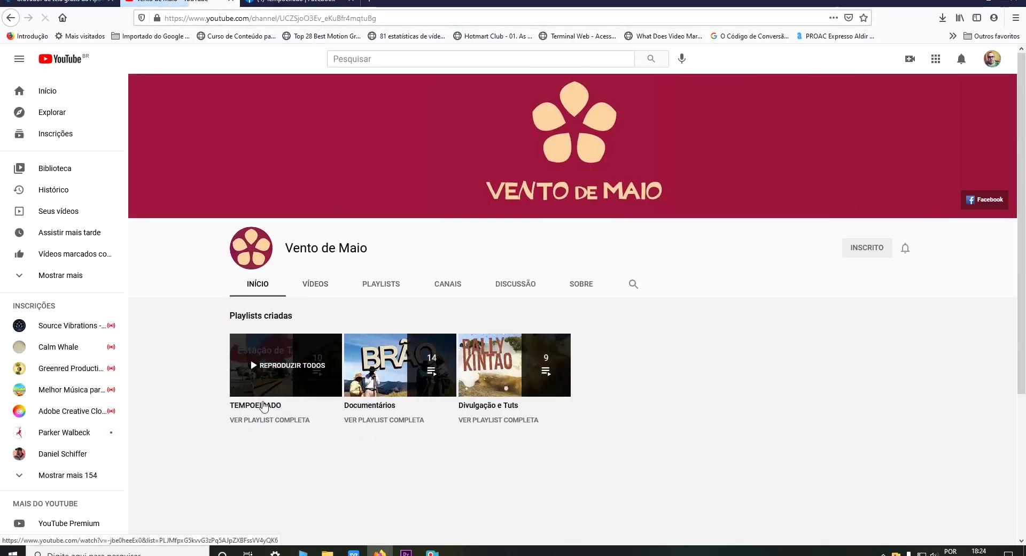
# Step: Open the TEMPOEIRADO playlist from the Vento de Maio channel, pause its first video and look through the playlist's episodes
pyautogui.click(259, 406)
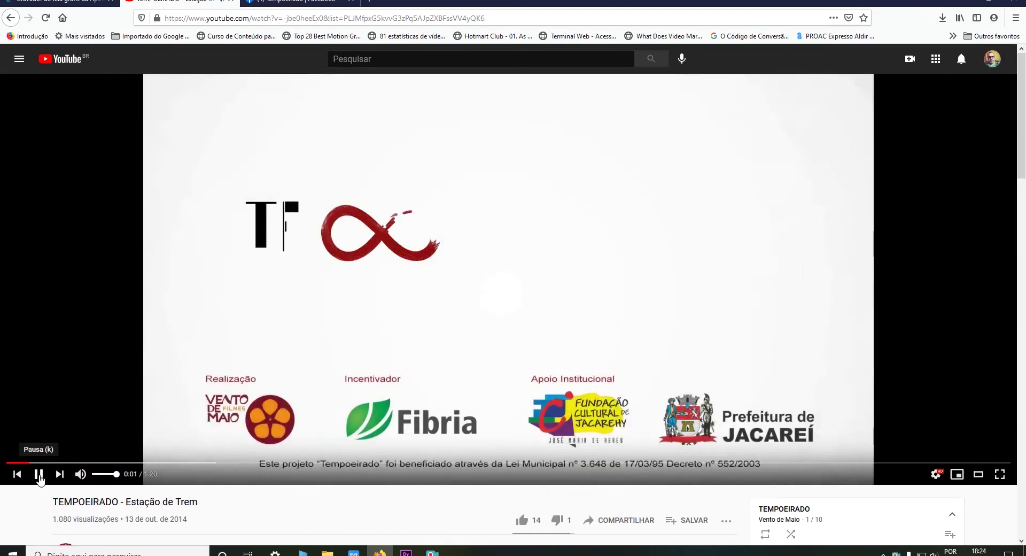
pyautogui.click(39, 475)
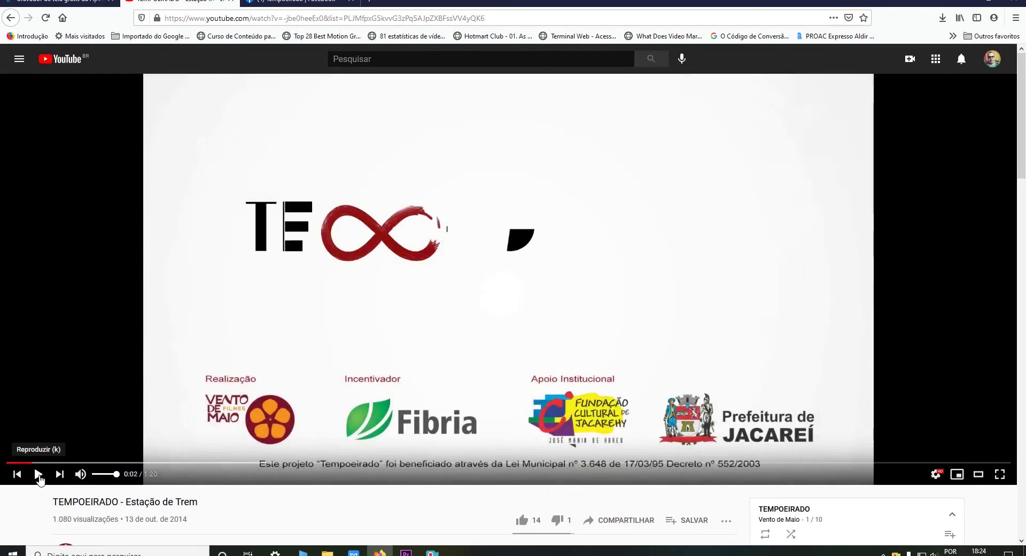
pyautogui.scroll(-4, 624, 430)
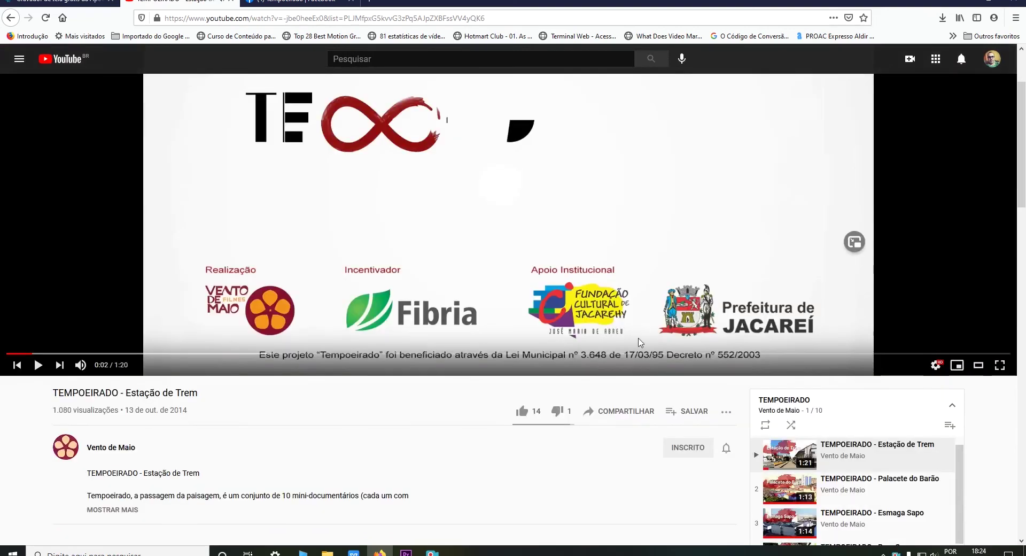
pyautogui.scroll(-3, 624, 430)
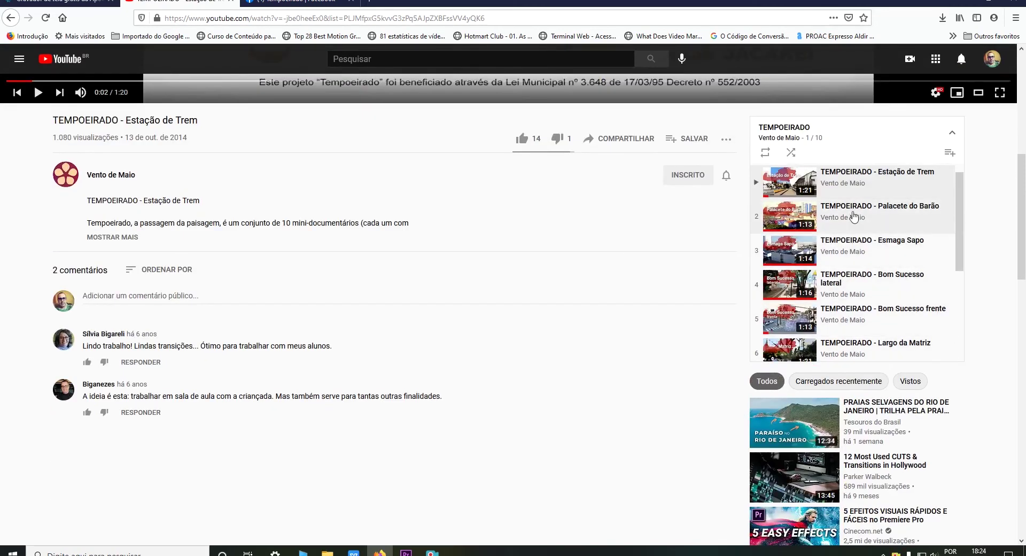
pyautogui.scroll(-1, 817, 299)
pyautogui.scroll(2, 817, 297)
pyautogui.scroll(6, 982, 252)
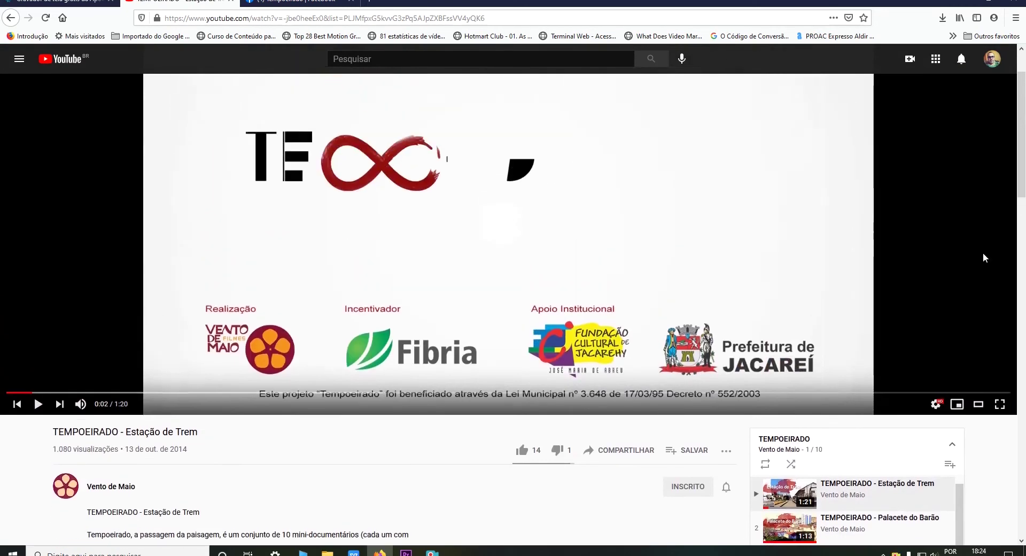
# Step: Switch to the Tempoeirado page on Facebook
pyautogui.click(296, 2)
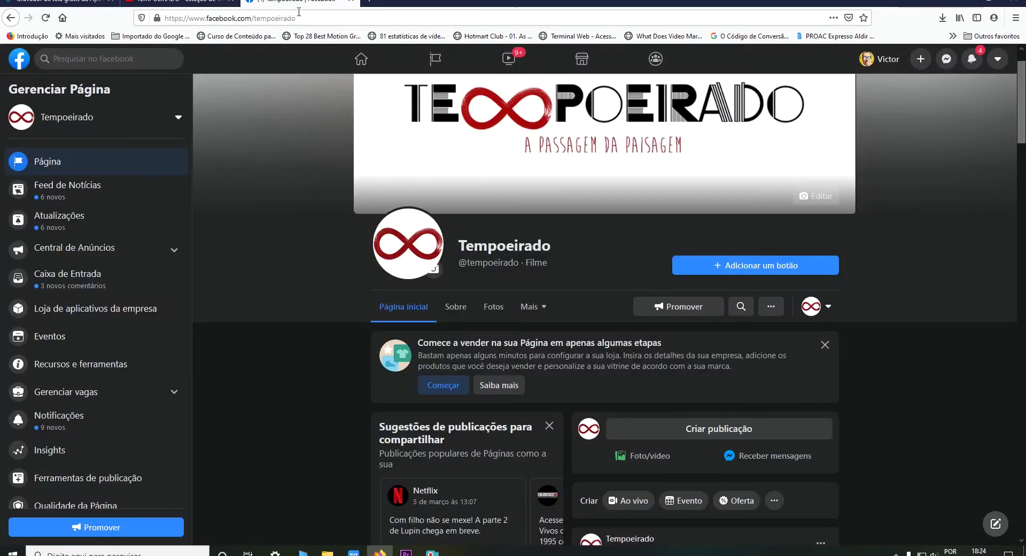